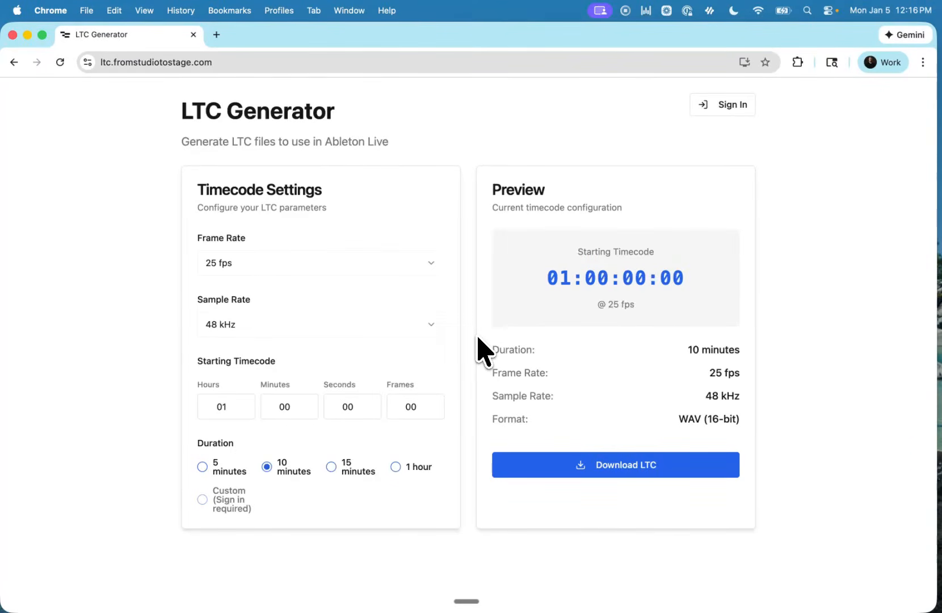
Set the LTC frame rate to 25 fps and the sample rate to 48 kHz
left_click(255, 62)
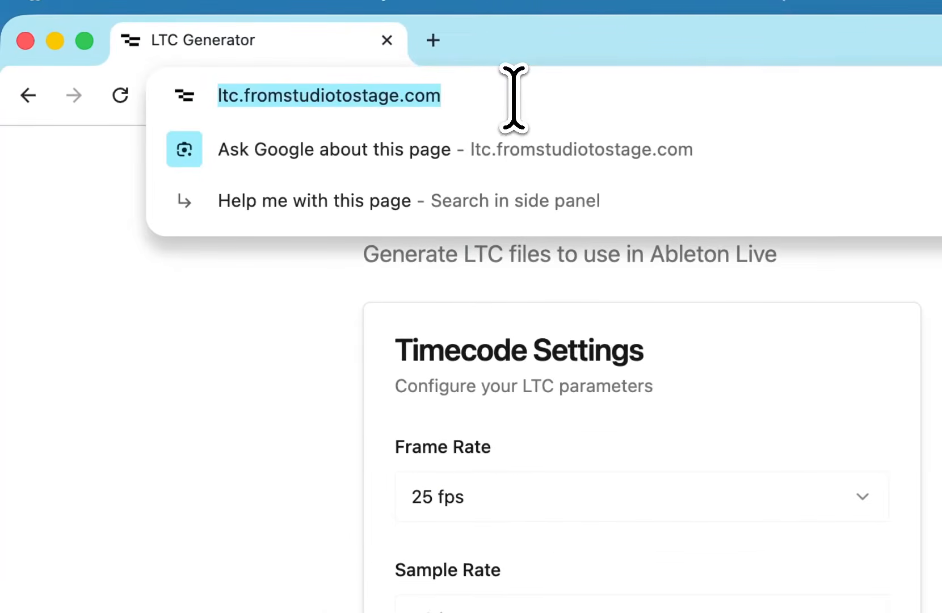
left_click(318, 349)
left_click(506, 497)
left_click(505, 513)
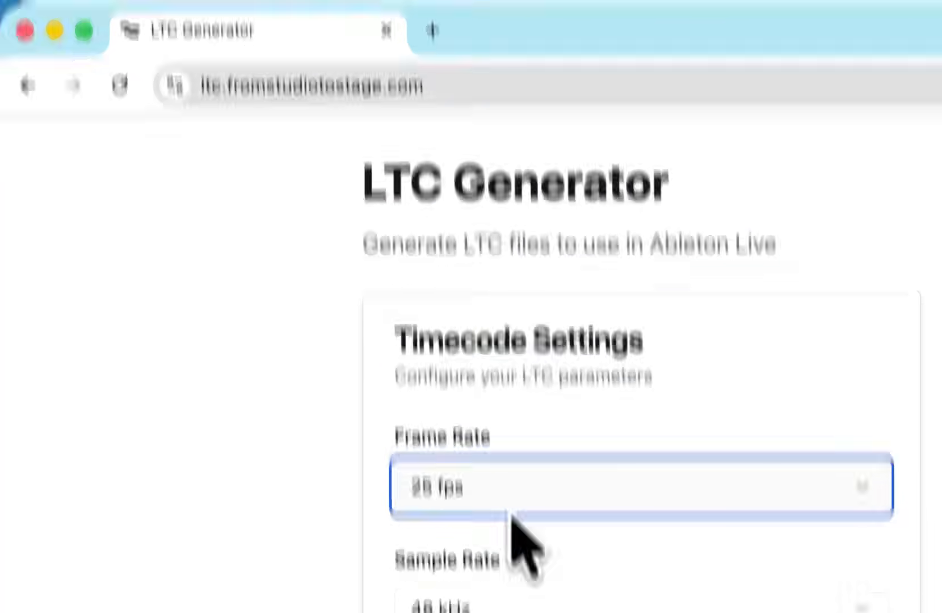
left_click(533, 612)
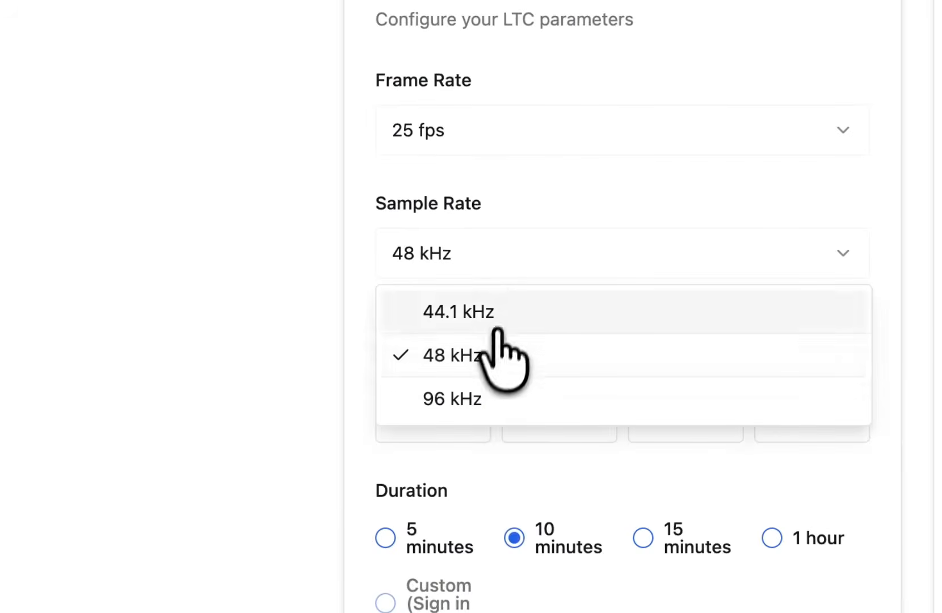
left_click(499, 354)
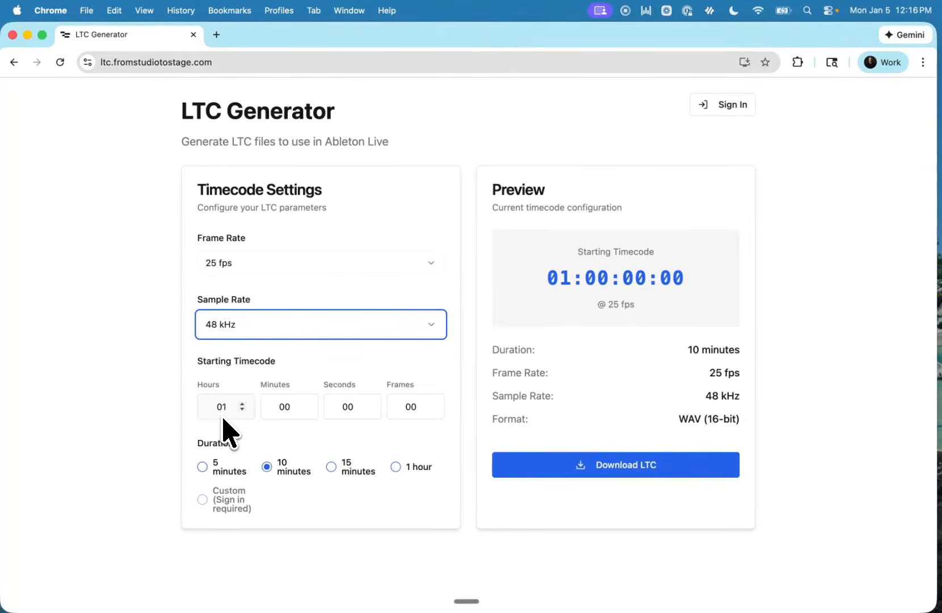
Download a 5-minute LTC file and show it in the Downloads folder
left_click(202, 467)
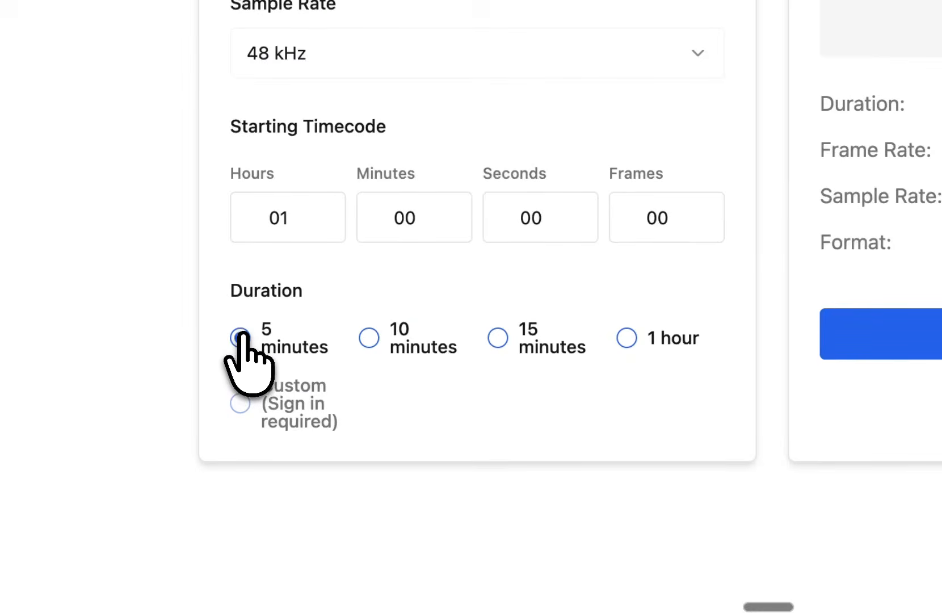
left_click(941, 351)
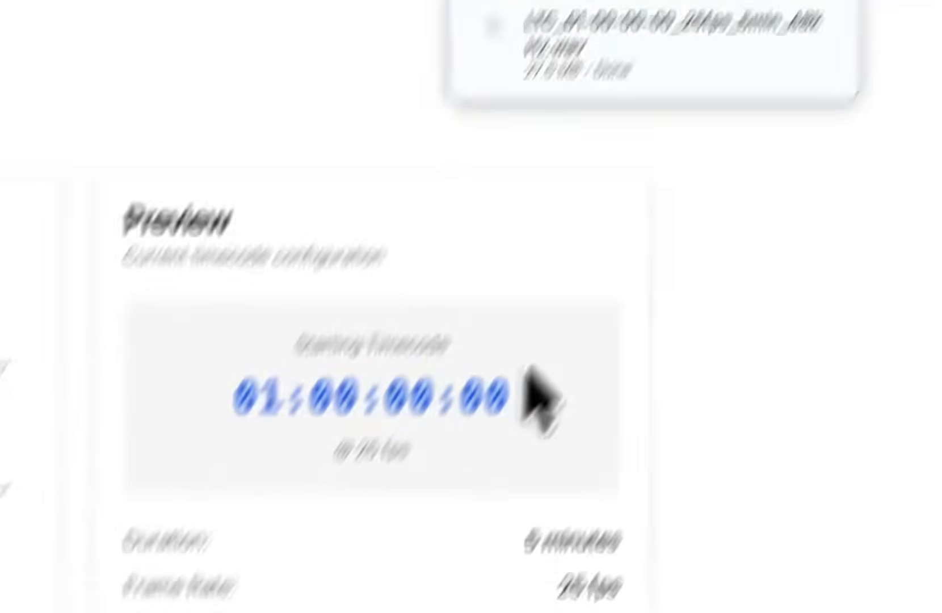
left_click(766, 31)
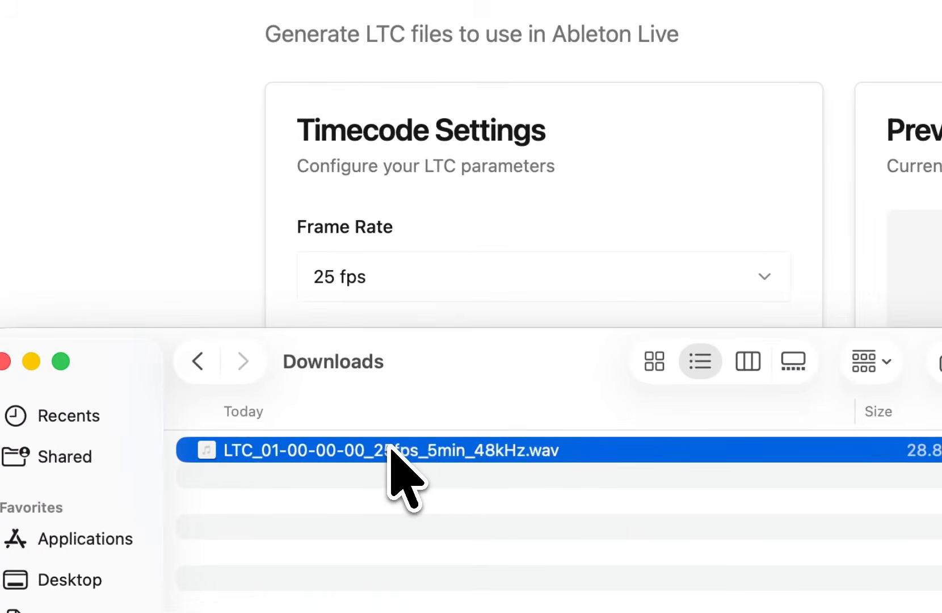
Place LTC_01-00-00-00_25fps_5min_48kHz.wav on an audio track at the start of the Ableton Live arrangement
left_click_drag(391, 448, 0, 7)
key("super+Tab")
key("super+Tab")
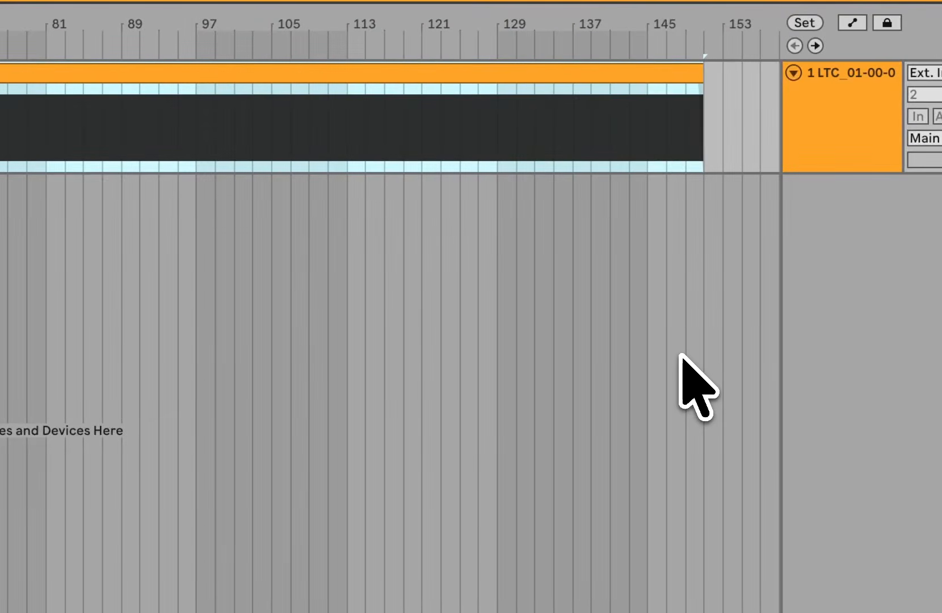
Switch back to Chrome and install the Offline LTC Generator as an app
key("super+Tab")
key("super+Tab")
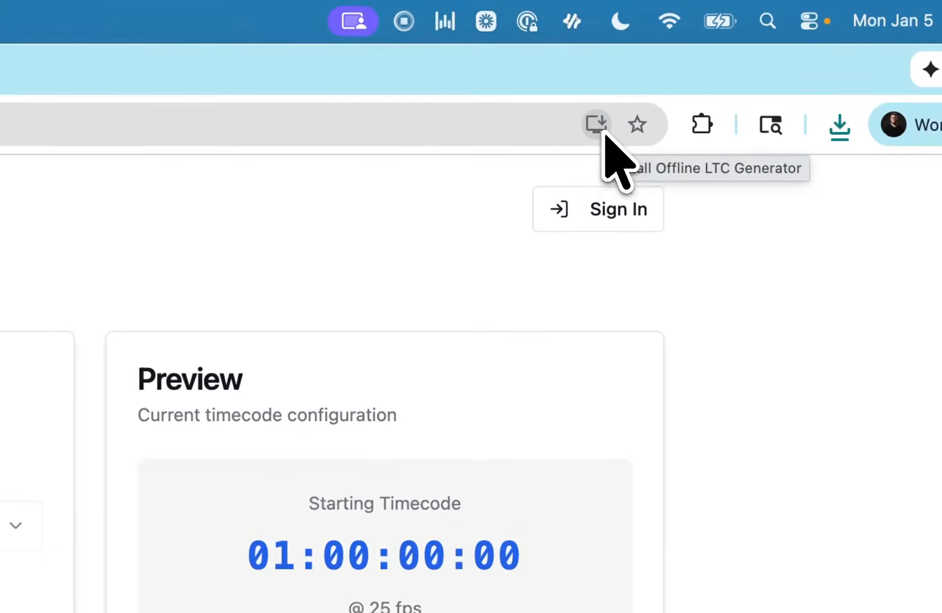
left_click(724, 64)
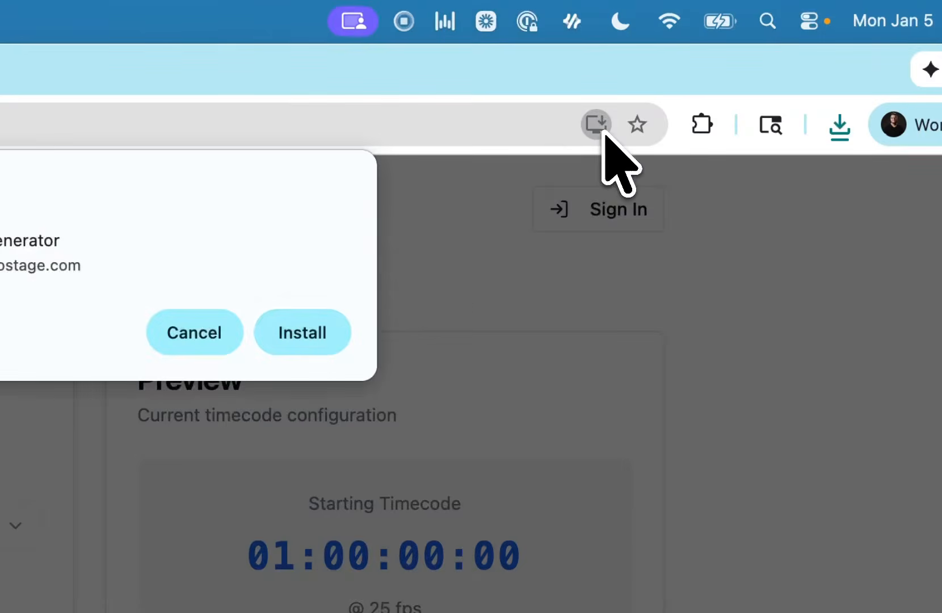
left_click(340, 333)
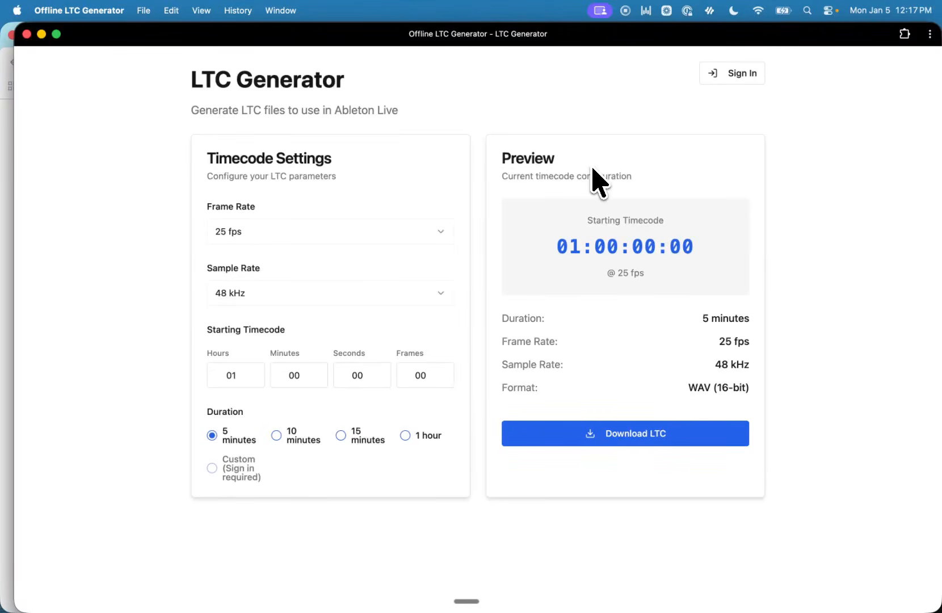
Set the frame rate to 30 fps and the sample rate to 44.1 kHz in the offline generator
left_click(406, 230)
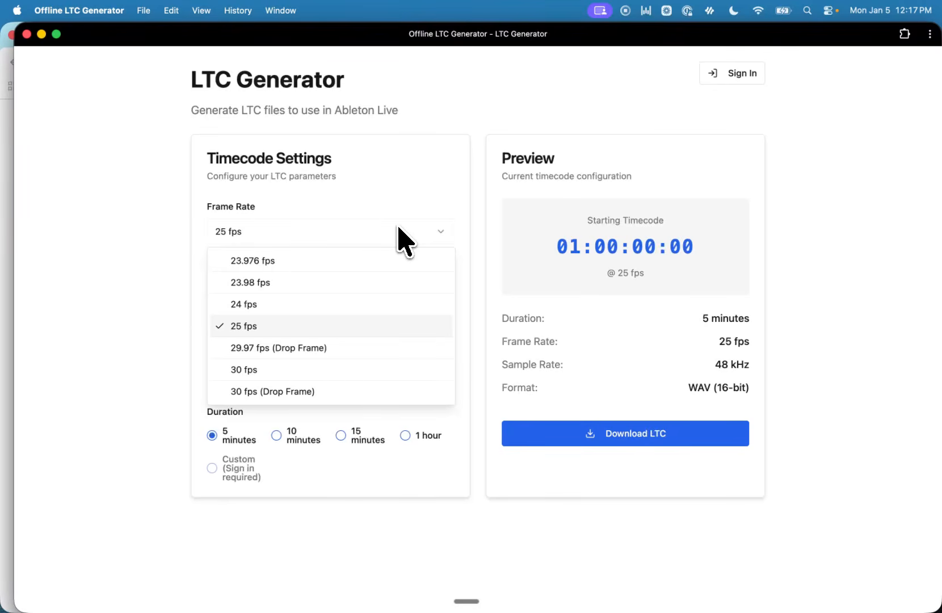
left_click(301, 372)
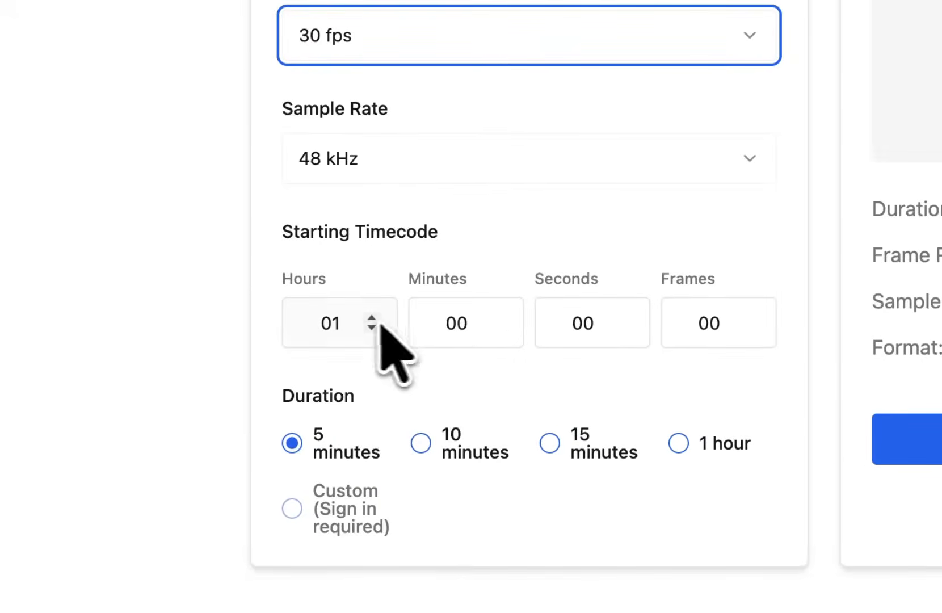
left_click(386, 170)
left_click(372, 214)
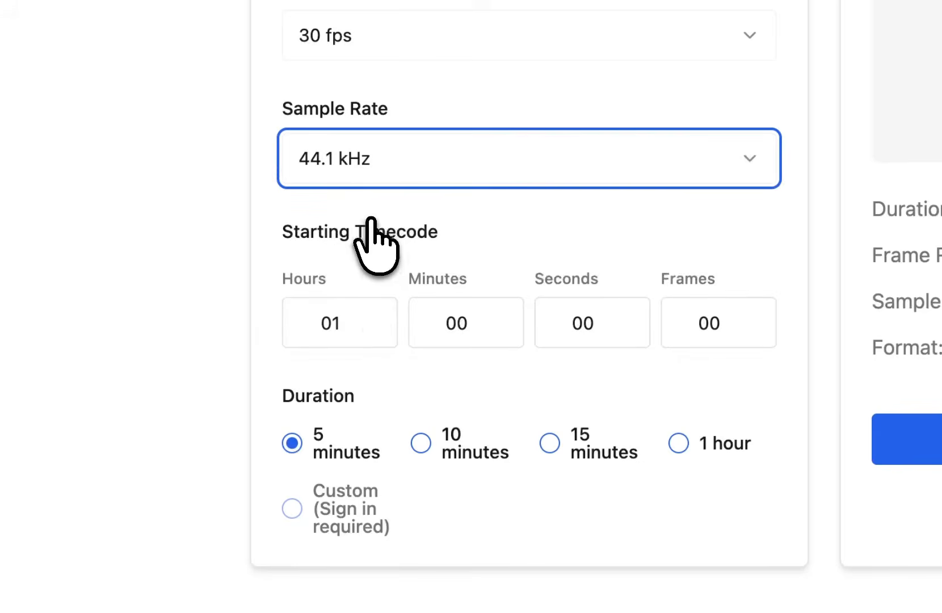
Set the starting timecode to 10 hours and 20 minutes
left_click(339, 322)
type("10")
left_click(464, 322)
type("20")
left_click(238, 316)
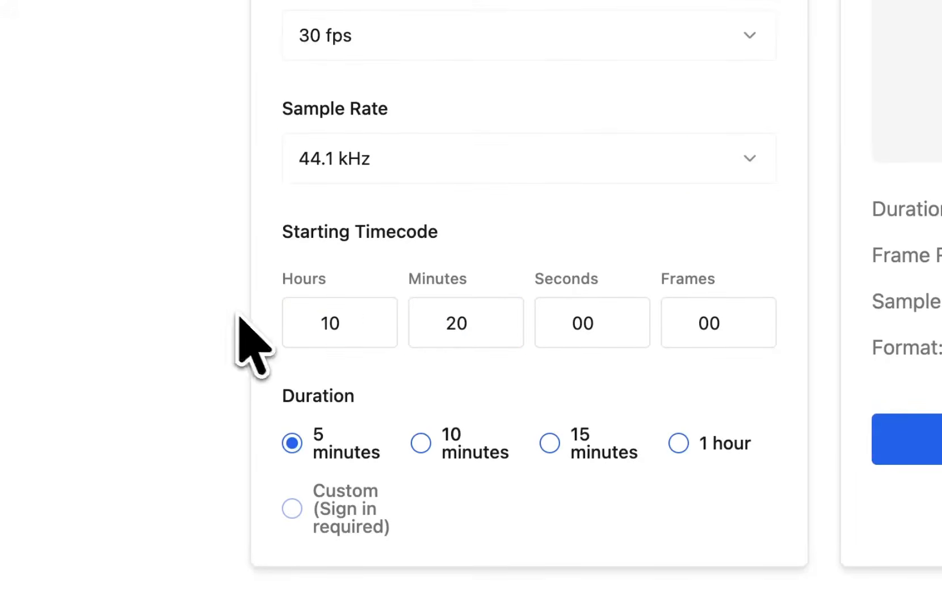
Set the duration to 1 hour and download the LTC file
left_click(548, 441)
left_click(678, 443)
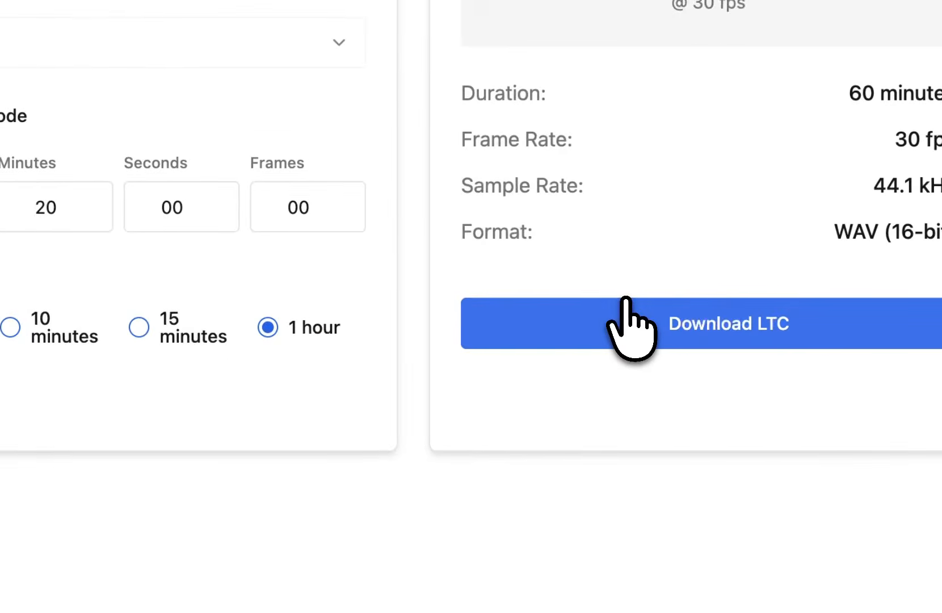
left_click(626, 306)
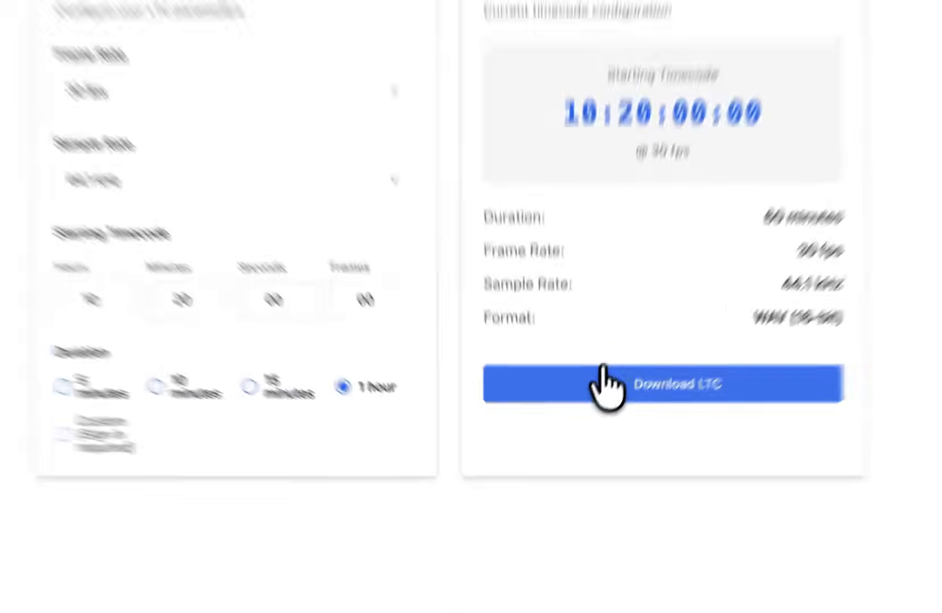
Place the 60-minute 30 fps LTC file from Downloads at bar 1 of the first Ableton Live track, over the existing clip
key("super+Tab")
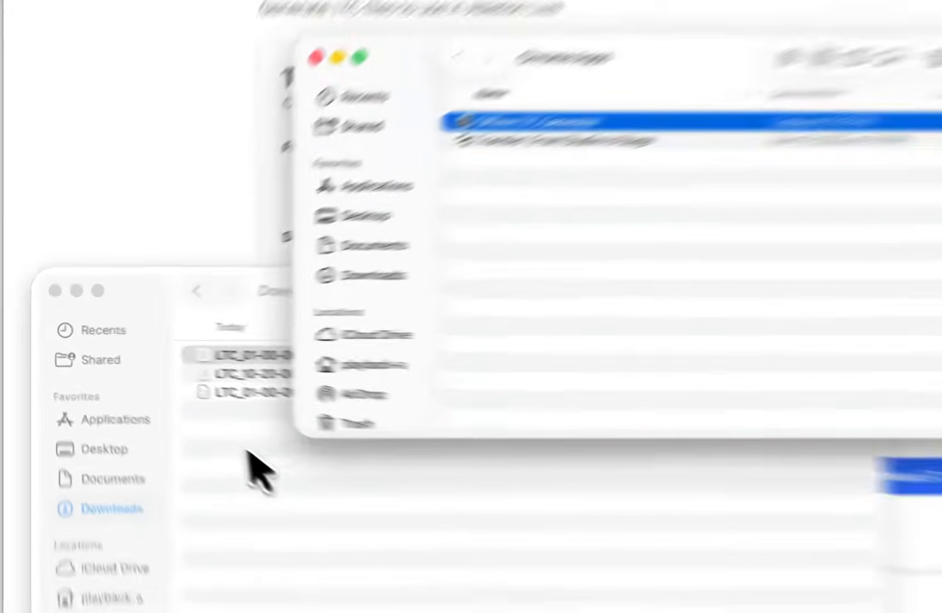
left_click(173, 422)
left_click_drag(453, 397, 564, 444)
key("super+Tab")
key("super+Tab")
key("super+Tab")
left_click_drag(387, 250, 11, 172)
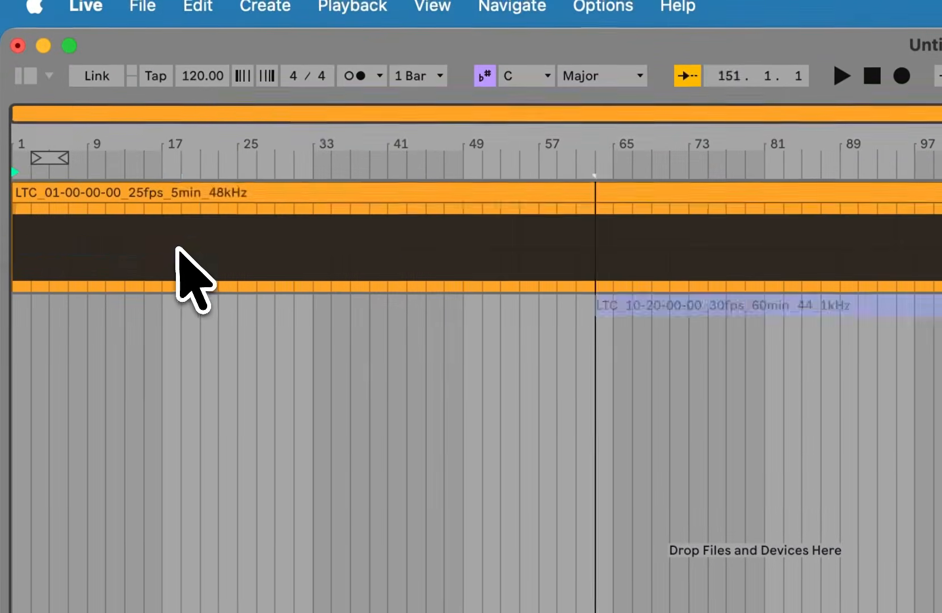
left_click_drag(18, 234, 20, 233)
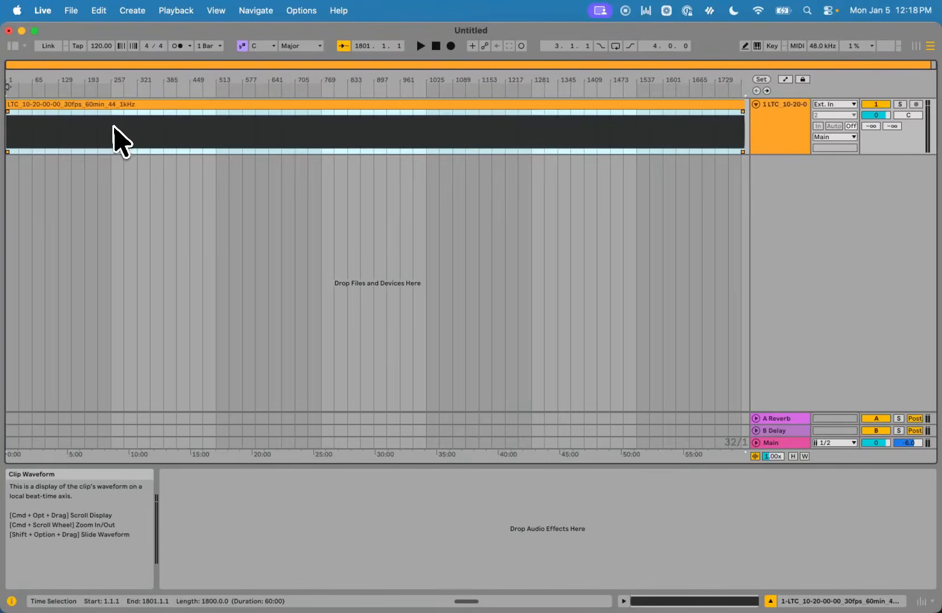
Switch to Chrome and open the LTC Generator website
key("super+Tab")
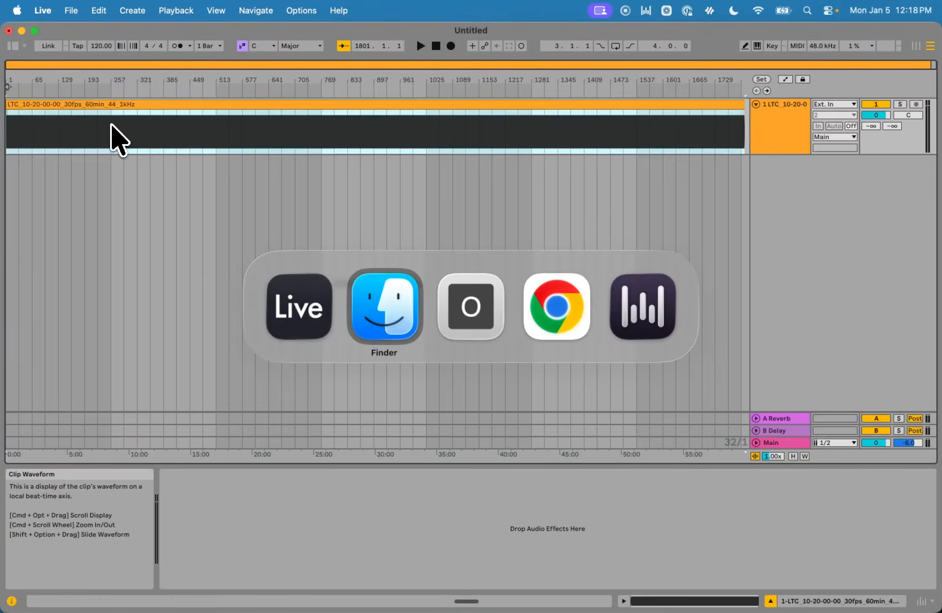
key("super+Tab")
key("super+Tab")
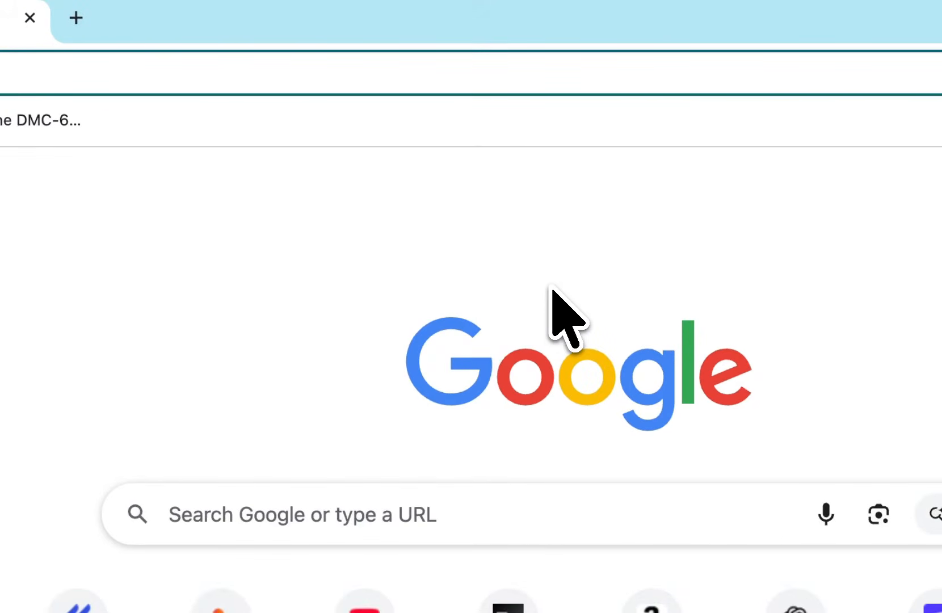
type("ltc")
key("Return")
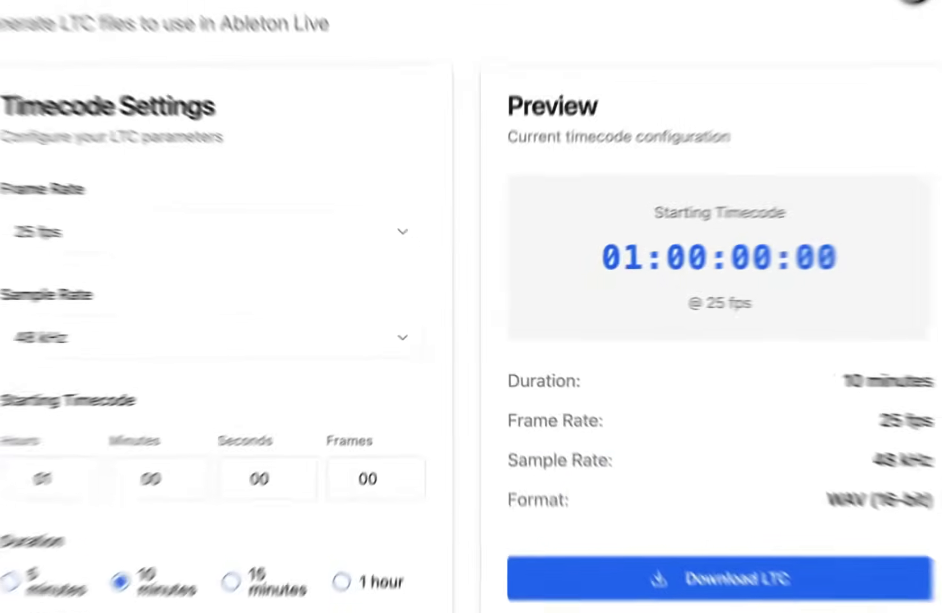
Sign in to the LTC Generator by requesting a magic link for the account's e-mail and following the emailed login link
left_click(720, 105)
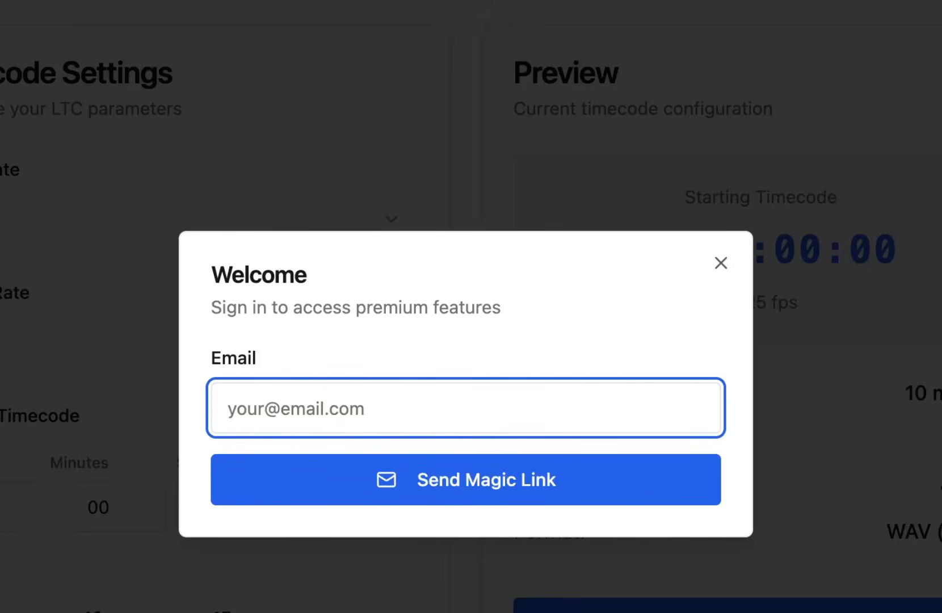
type("wil")
key("Down")
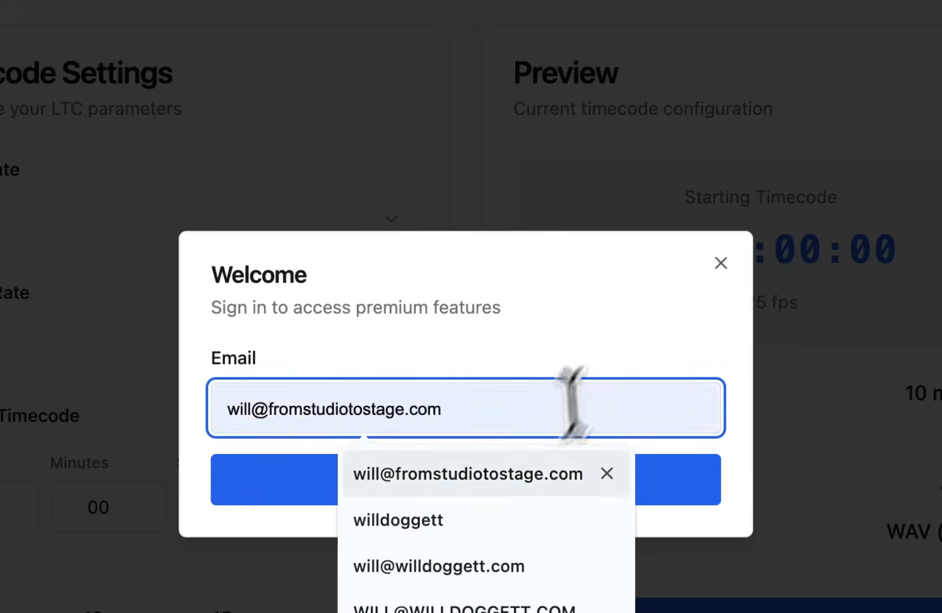
key("Return")
left_click(481, 492)
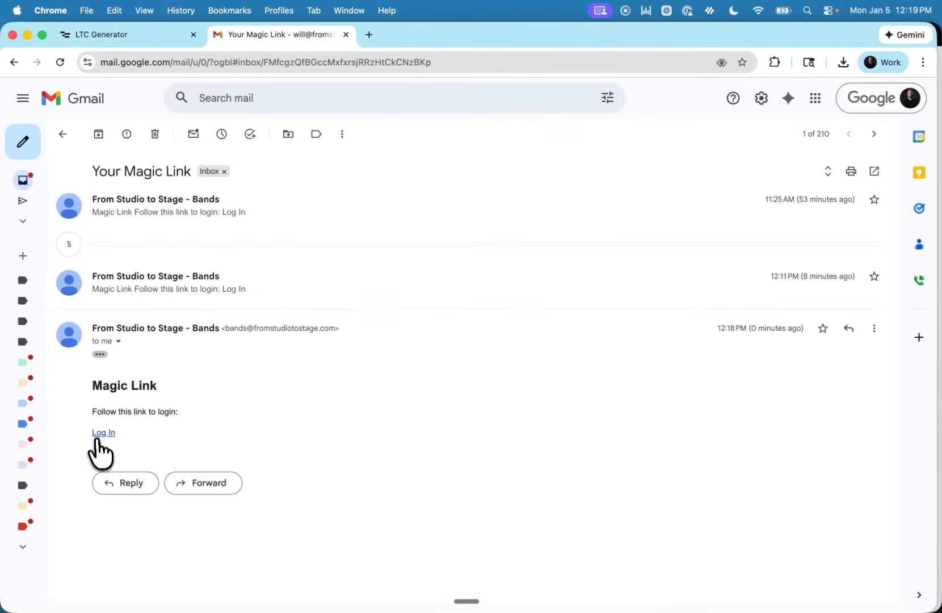
left_click(97, 434)
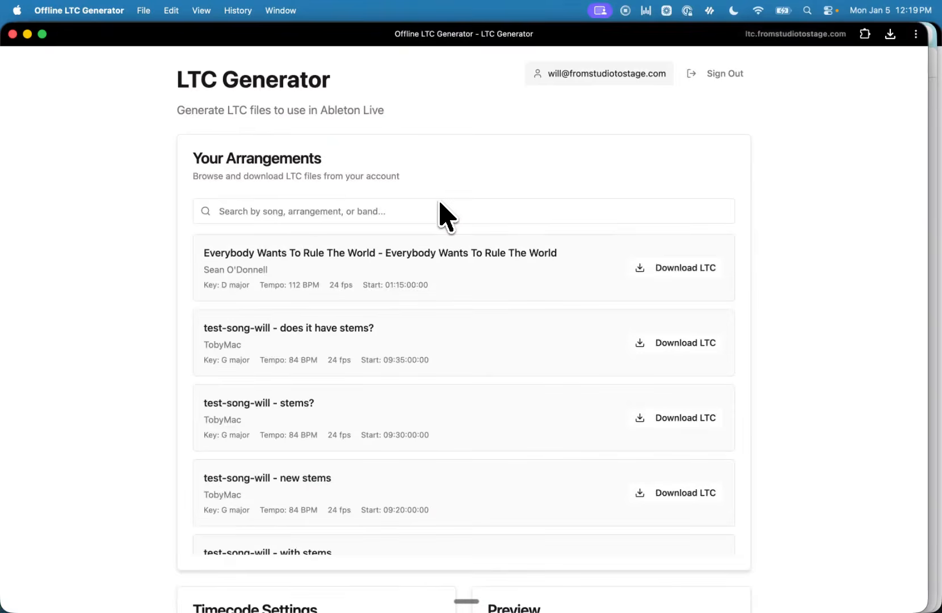
Set a custom duration of 2 minutes 45 seconds and download the LTC file
scroll(831, 245, "down", 6)
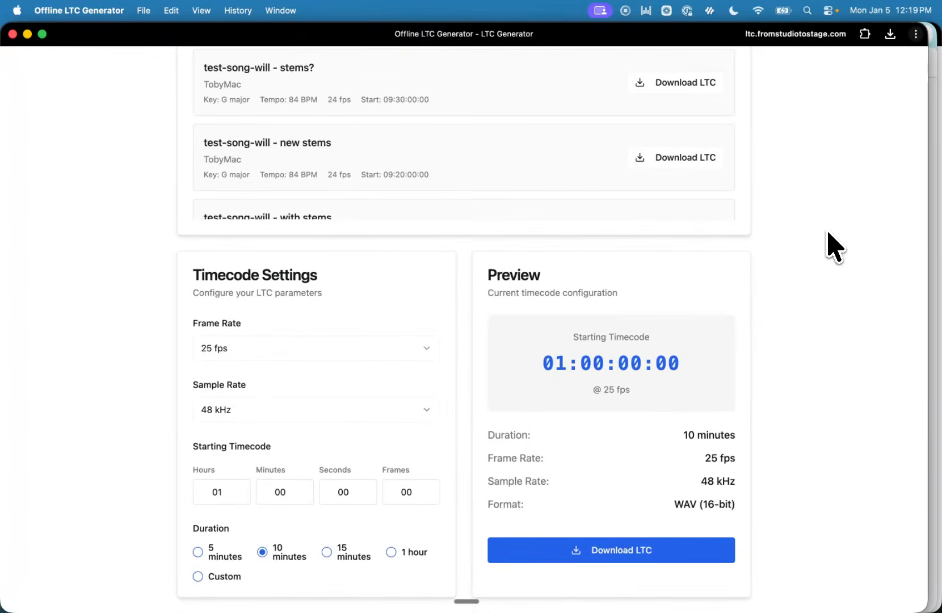
left_click(198, 576)
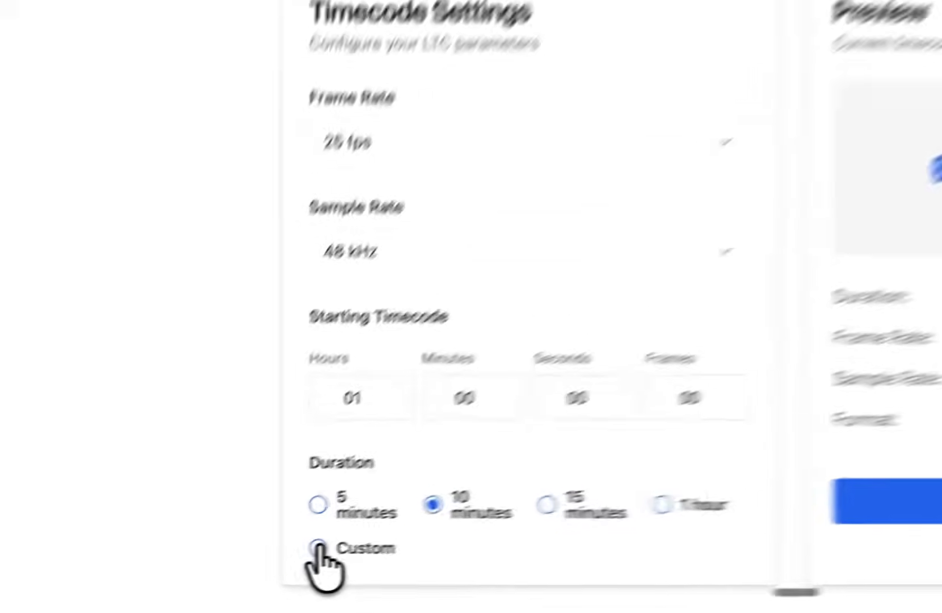
scroll(238, 421, "down", 3)
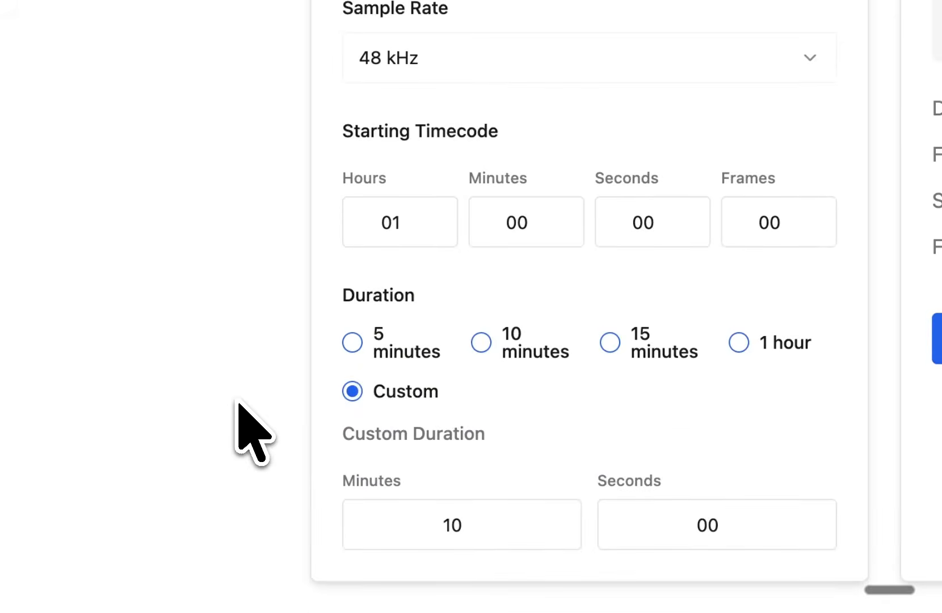
double_click(459, 524)
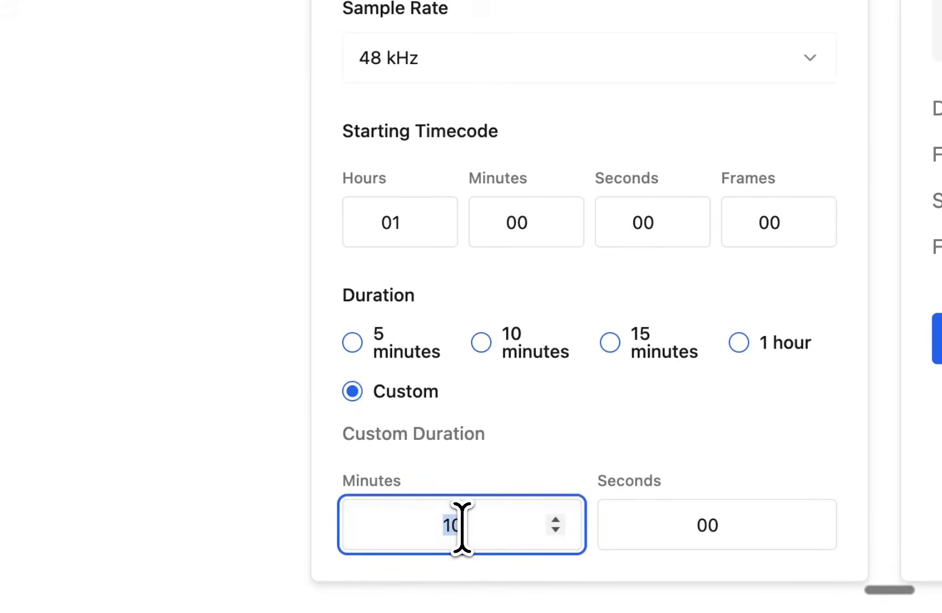
type("2")
double_click(704, 528)
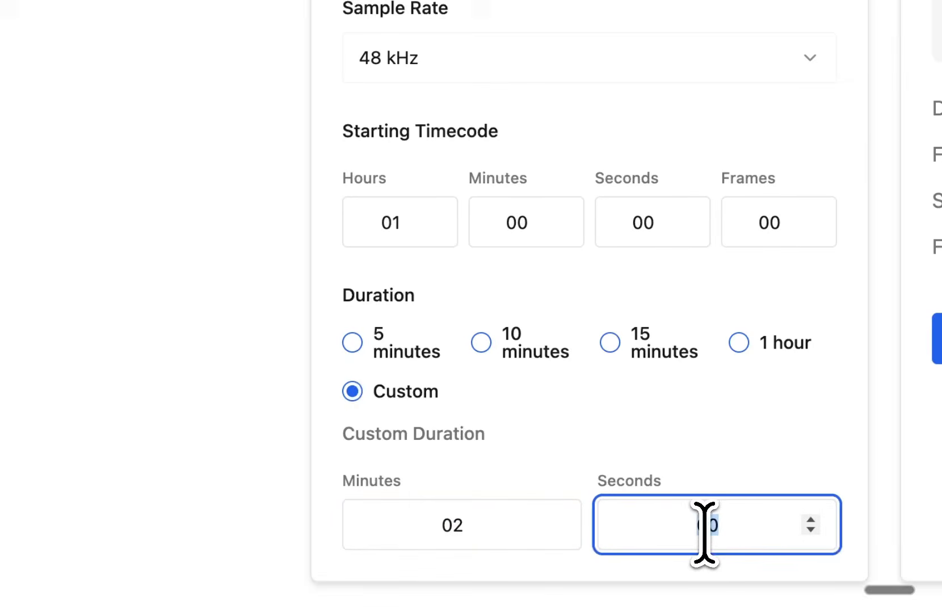
type("45")
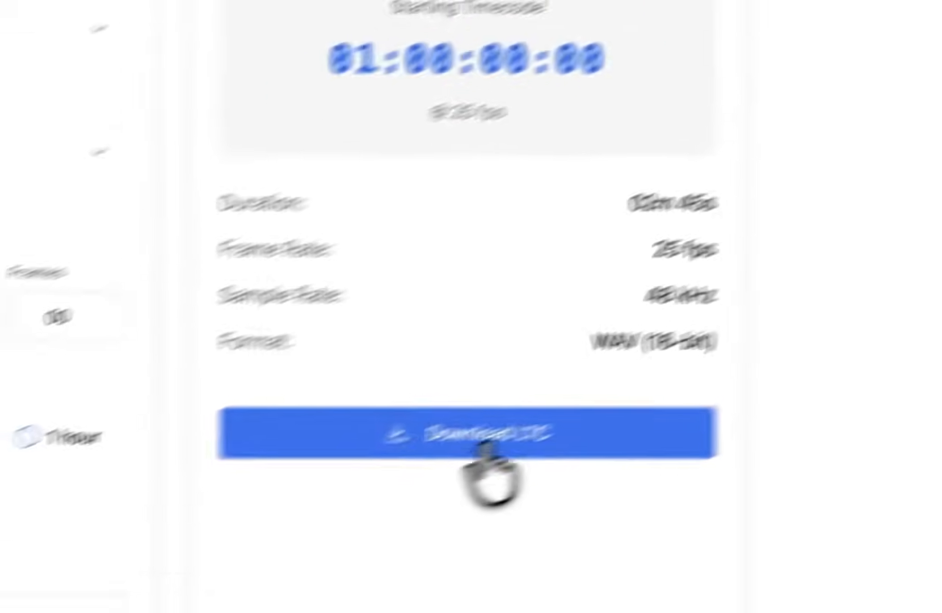
left_click(401, 467)
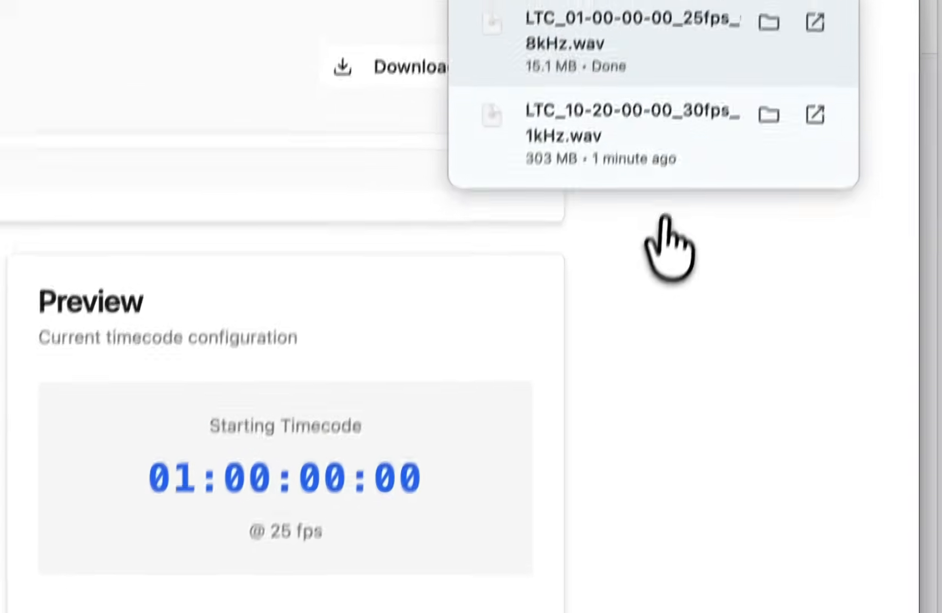
Place the 2-minute-45-second 25 fps LTC file from Downloads at bar 1 of the first Ableton Live track, over the existing clip
key("super+Tab")
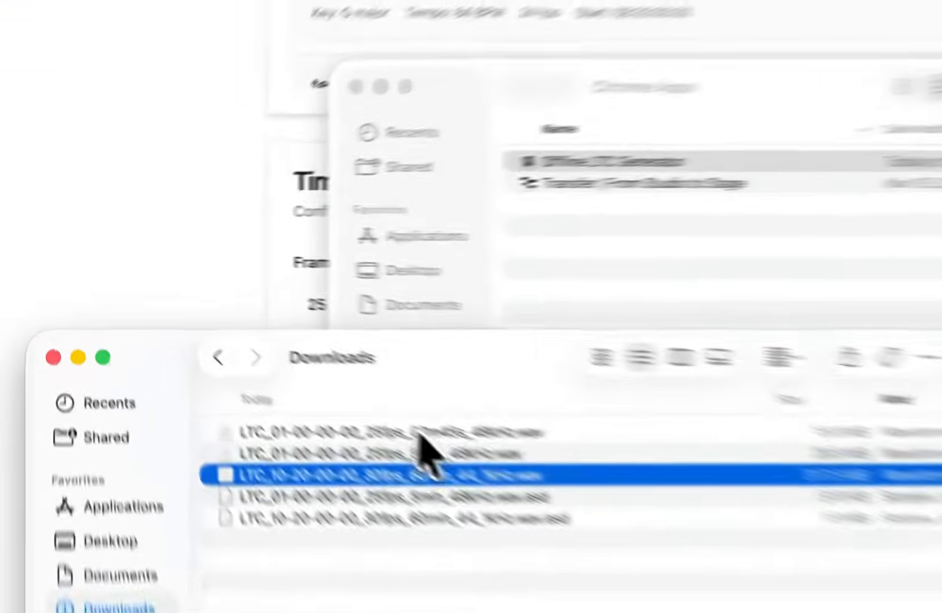
left_click_drag(267, 349, 302, 375)
key("super+Tab")
key("super+Tab")
left_click_drag(559, 522, 32, 234)
key("super+Tab")
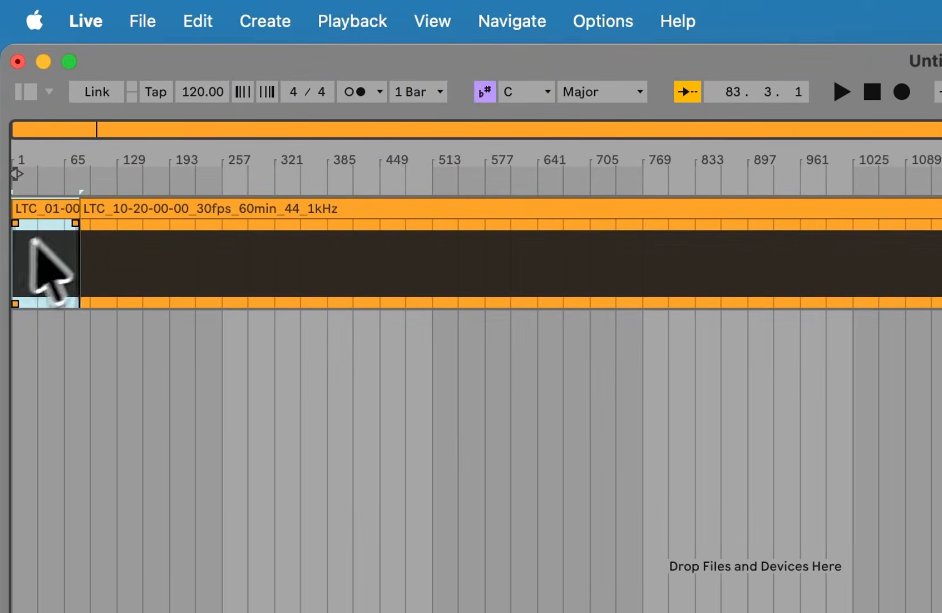
Delete the remaining part of the 60-minute 30 fps clip that follows the 2-minute-45-second clip
left_click(126, 206)
key("BackSpace")
scroll(99, 244, "up", 5)
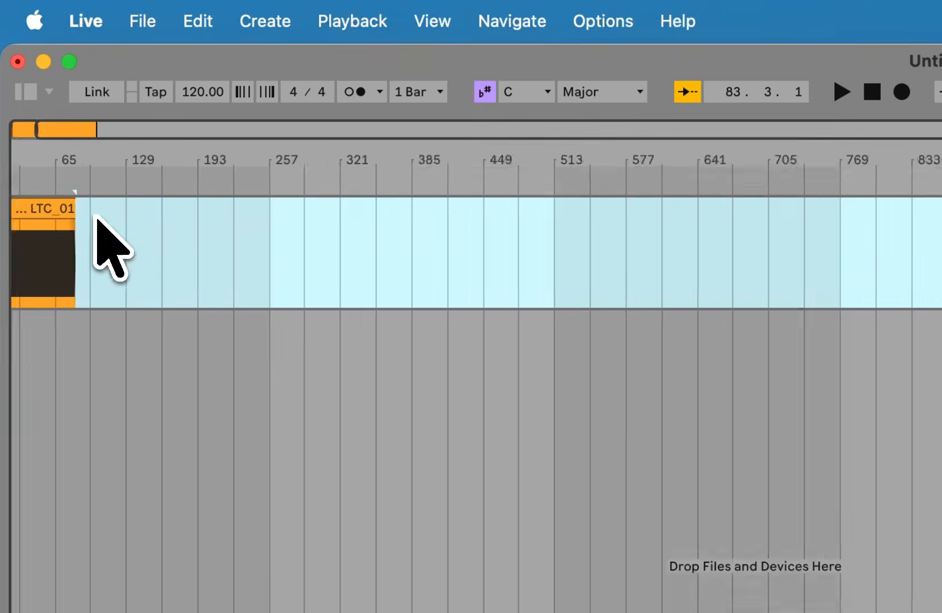
scroll(102, 233, "left", 10)
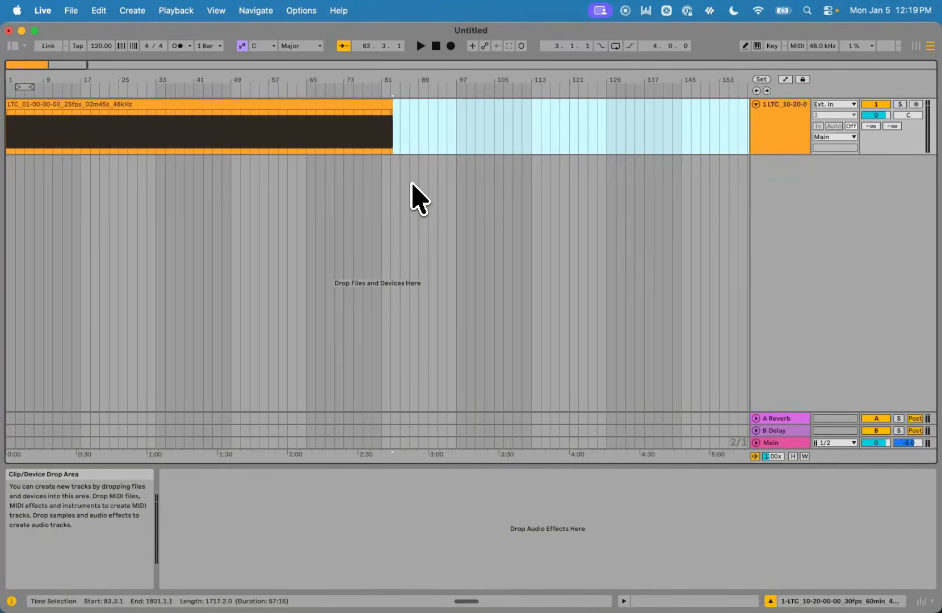
Switch to Chrome and return from the magic link e-mail to the LTC Generator page
key("super+Tab")
key("super+Tab")
key("super+Tab")
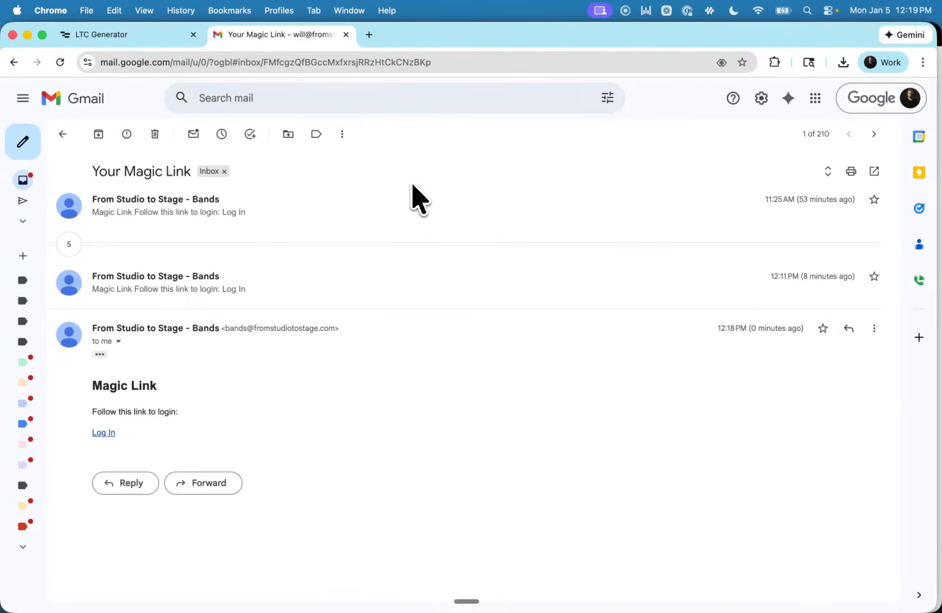
left_click(122, 36)
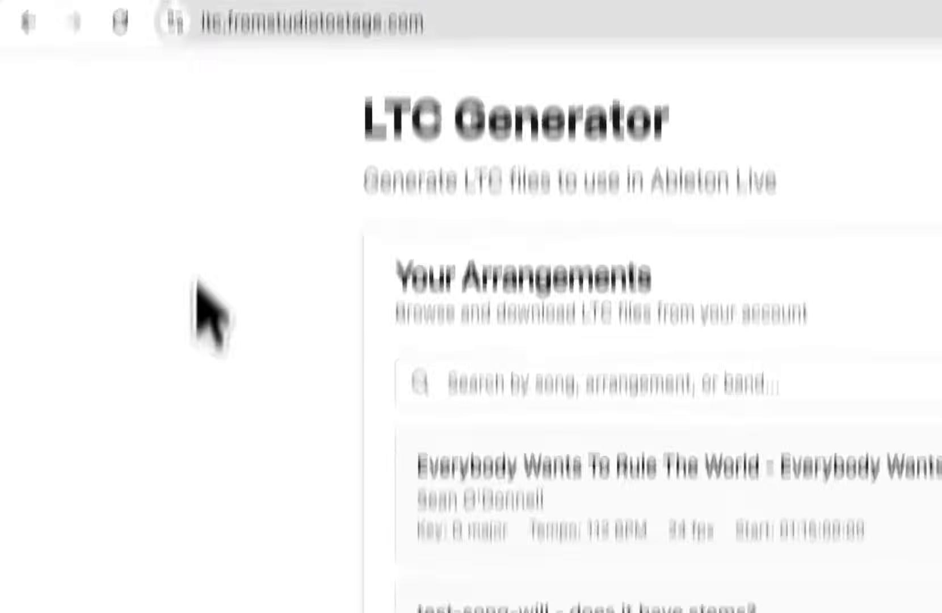
Search the account's arrangements for "help" and download the LTC file of the Help - Album arrangement
scroll(182, 281, "down", 3)
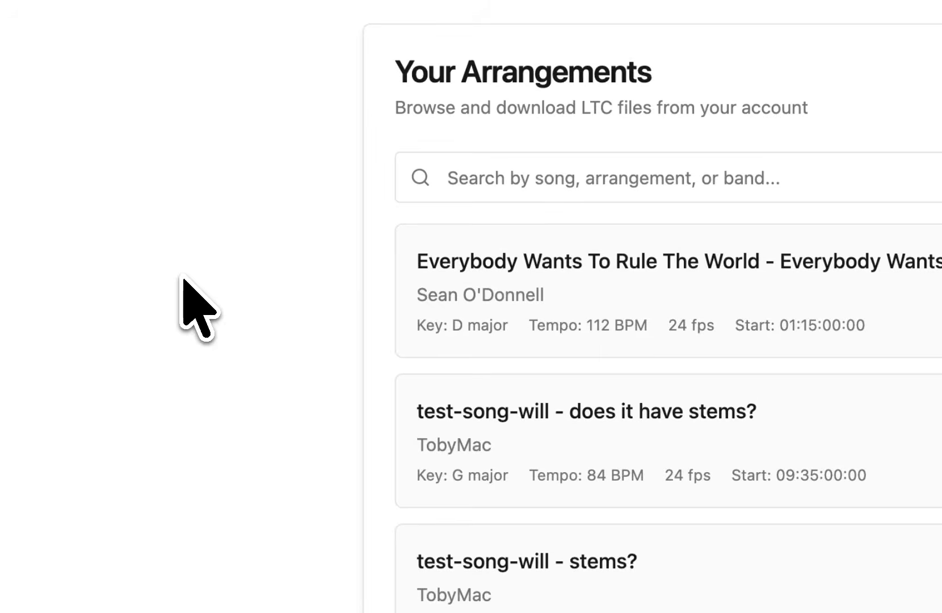
left_click(583, 190)
type("help")
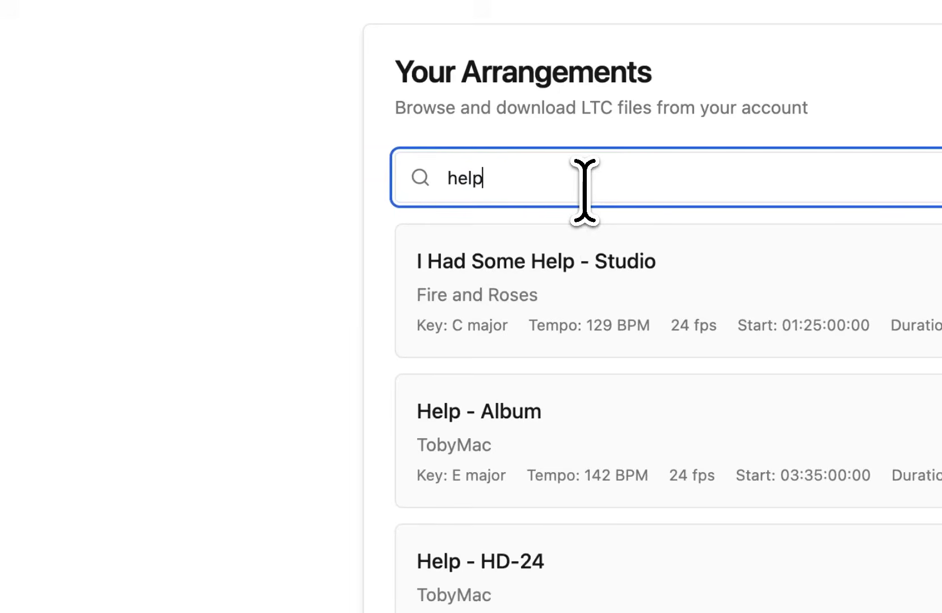
scroll(562, 420, "down", 2)
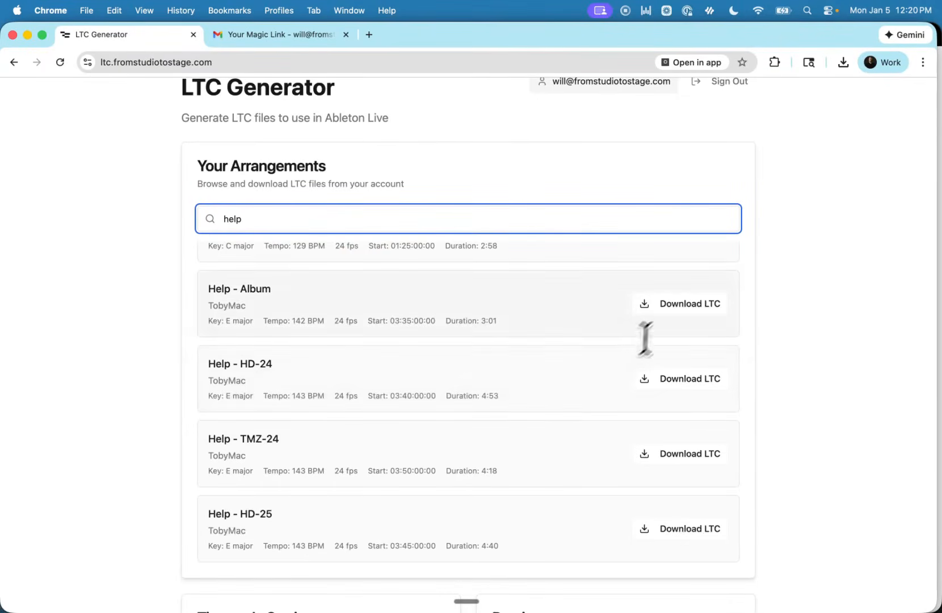
left_click(672, 308)
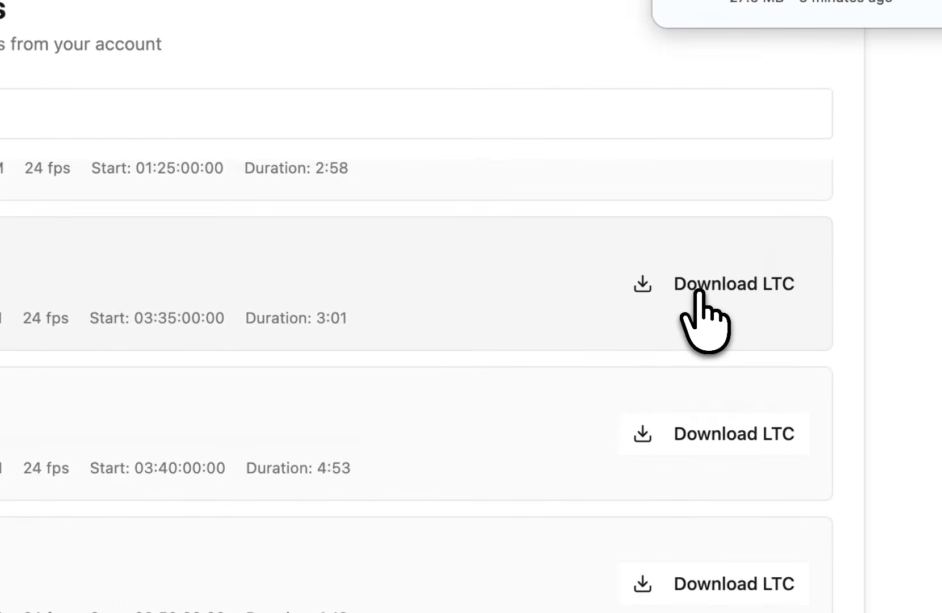
Place Help_Album_03-35-00-00_24fps.wav from Downloads at bar 1 of the first Ableton Live track, over the existing clip
key("super+Tab")
key("super+Tab")
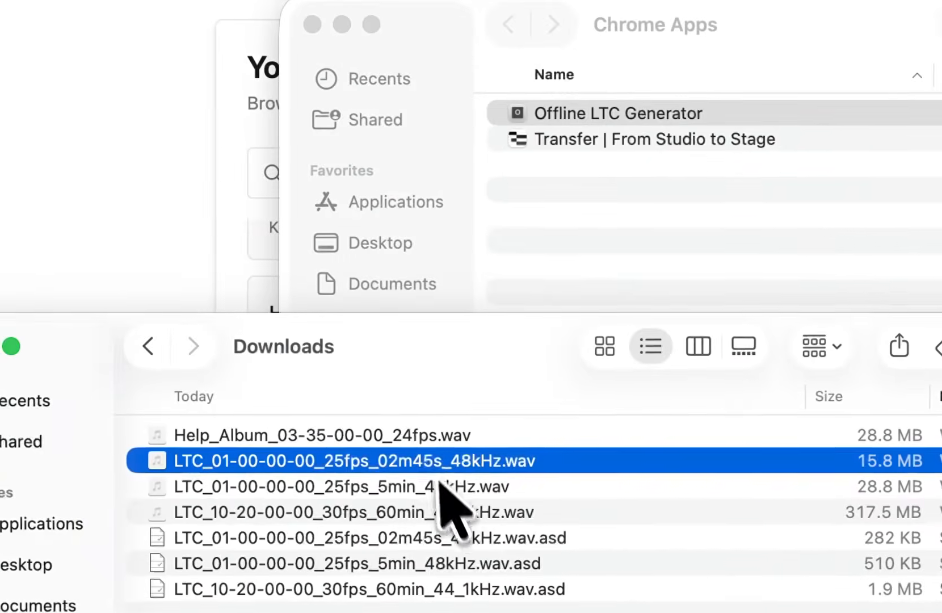
left_click(431, 434)
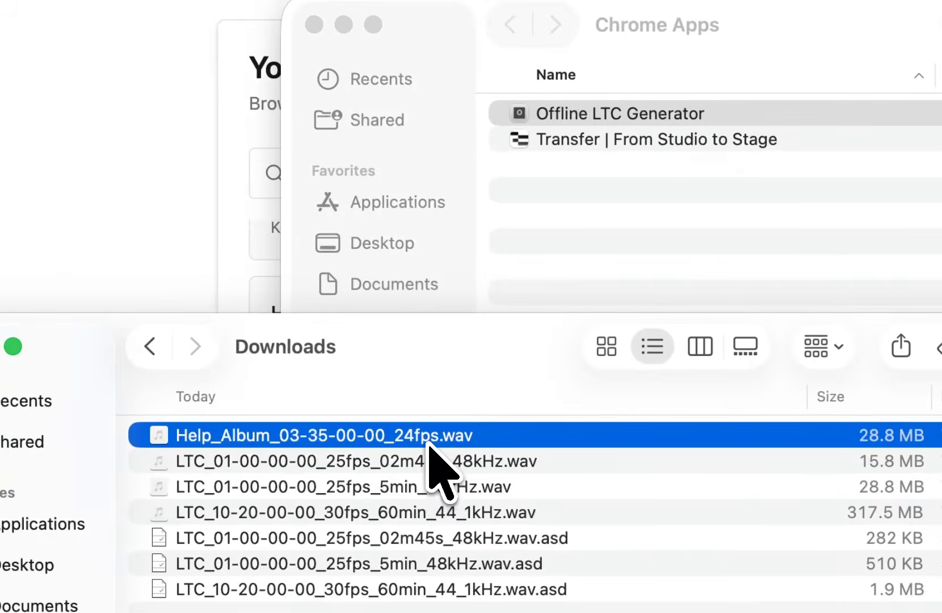
left_click_drag(432, 435, 153, 46)
key("super+Tab")
key("super+Tab")
left_click_drag(67, 266, 15, 254)
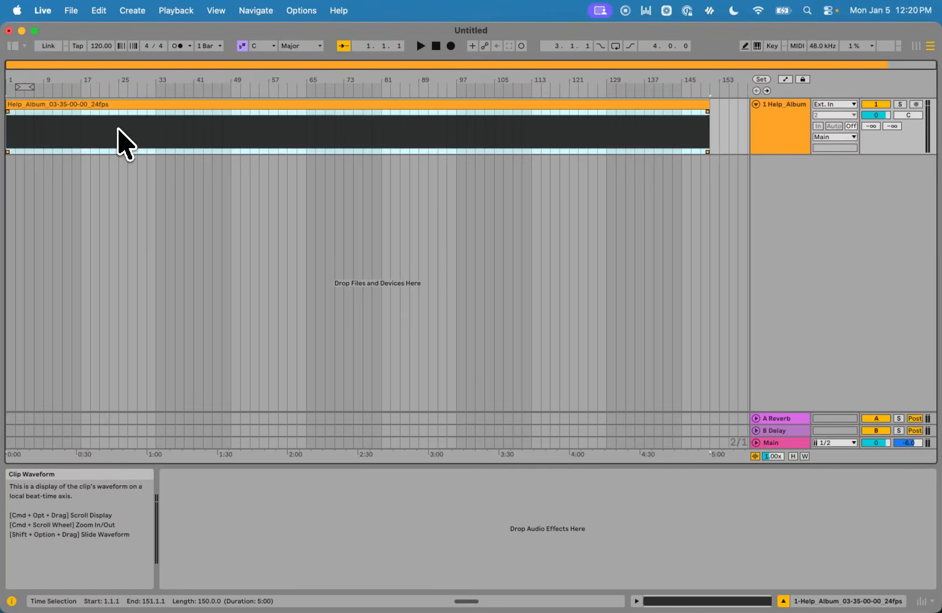
Switch back to the LTC Generator in Chrome and select the page's web address
key("super+Tab")
key("super+Tab")
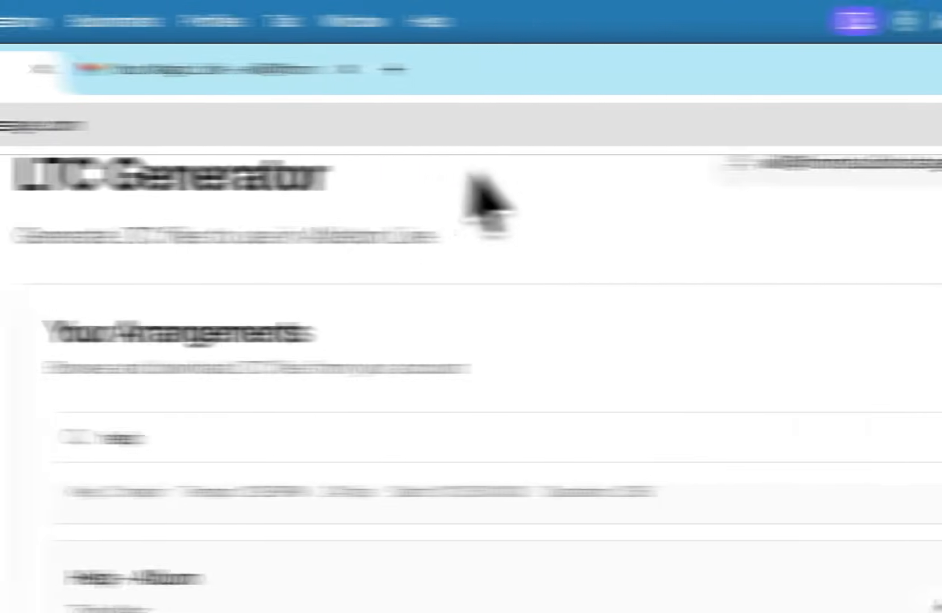
left_click(406, 128)
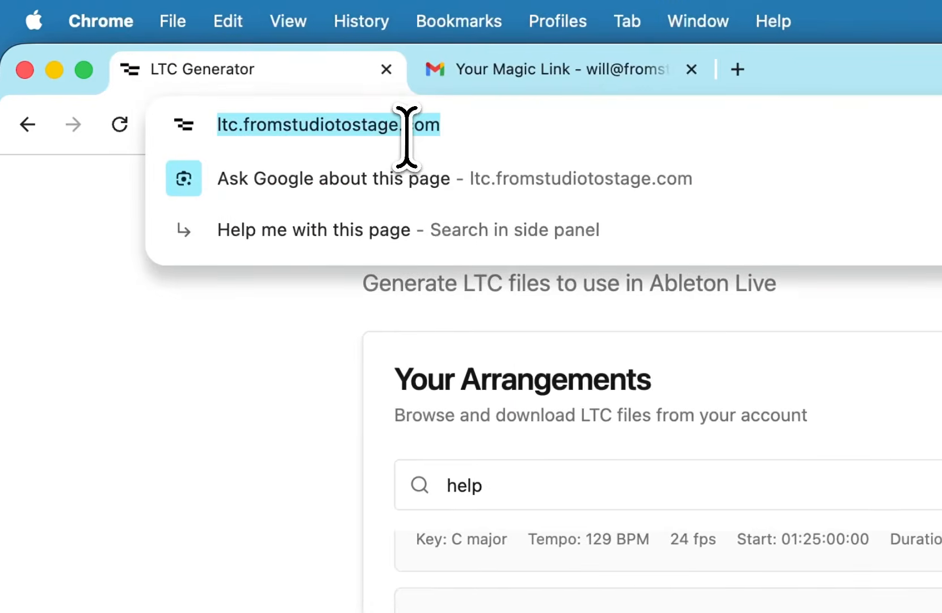